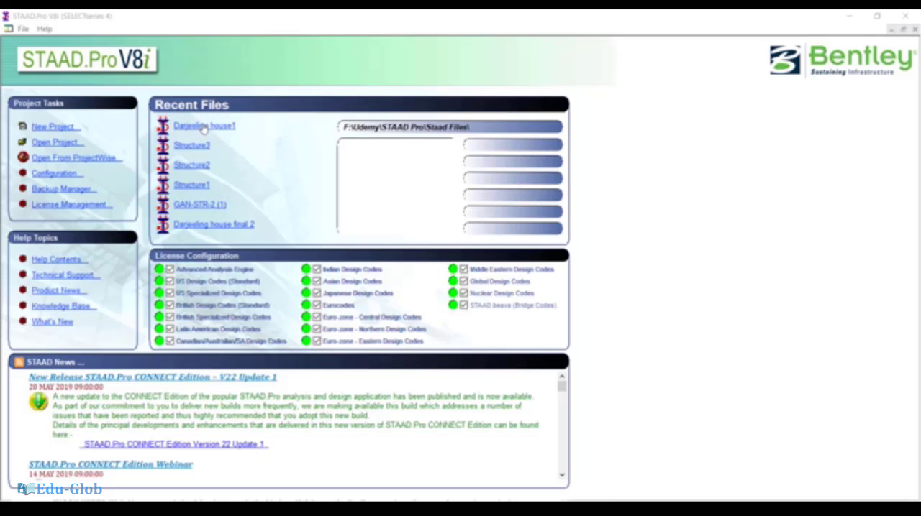
mouse_move(205, 127)
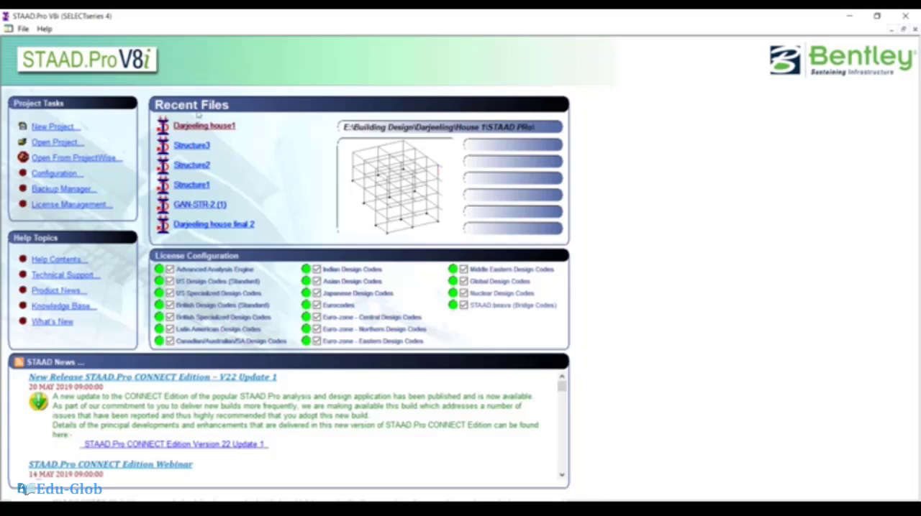
click(52, 127)
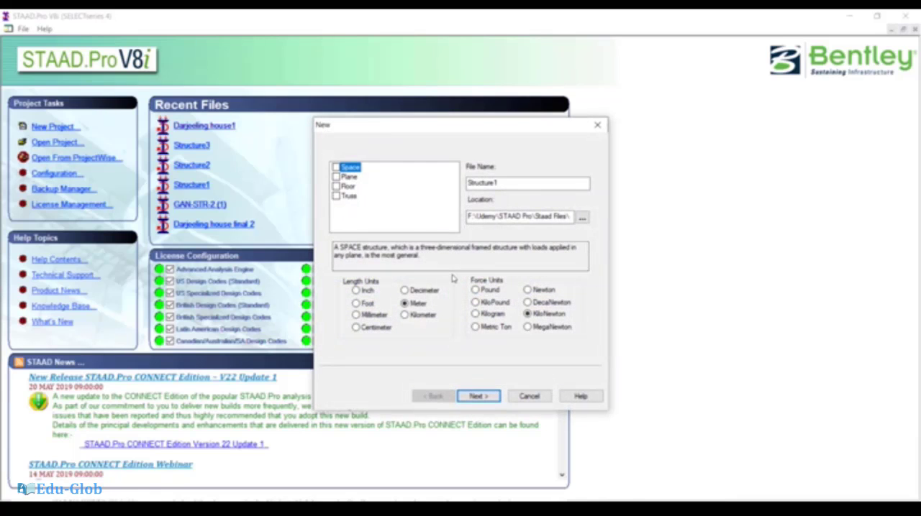
click(525, 396)
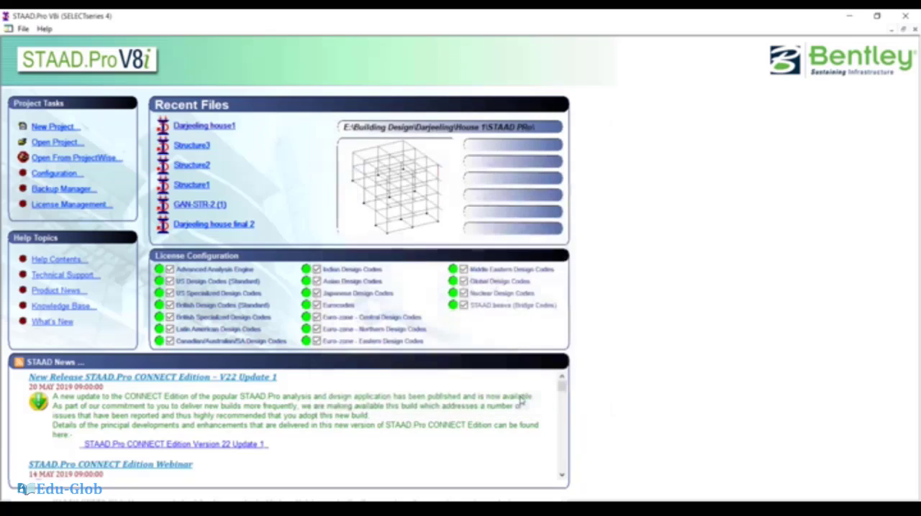
- Open the program configuration and choose Metric as the base unit
click(64, 175)
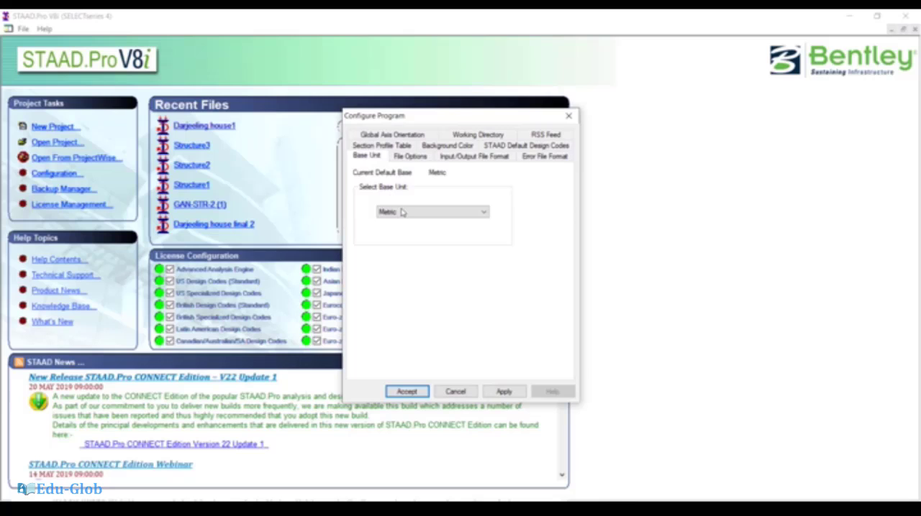
click(402, 212)
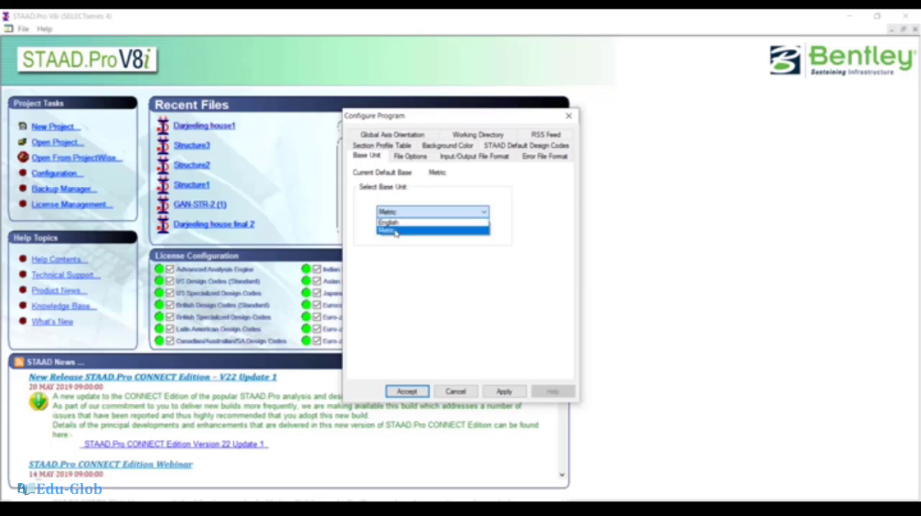
click(395, 231)
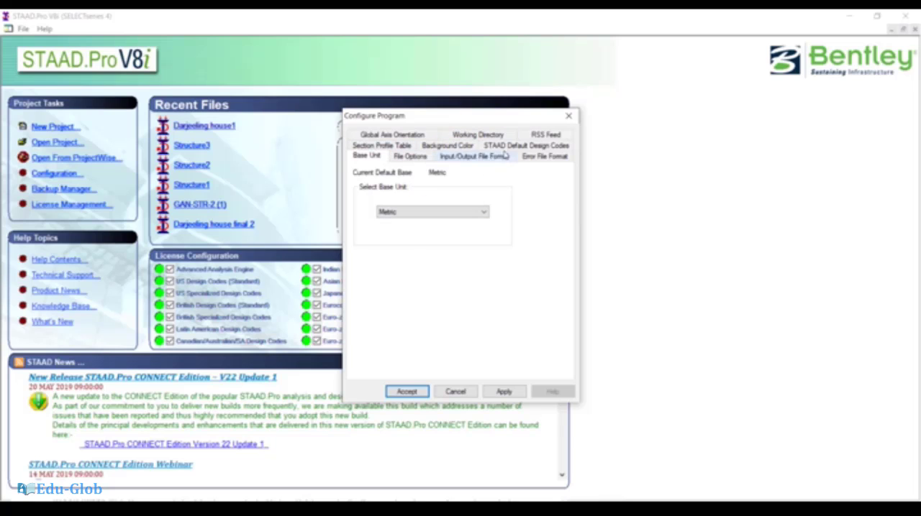
- Choose IS800 2007 LSD as the default steel design code and IS456 as the default concrete design code
click(525, 146)
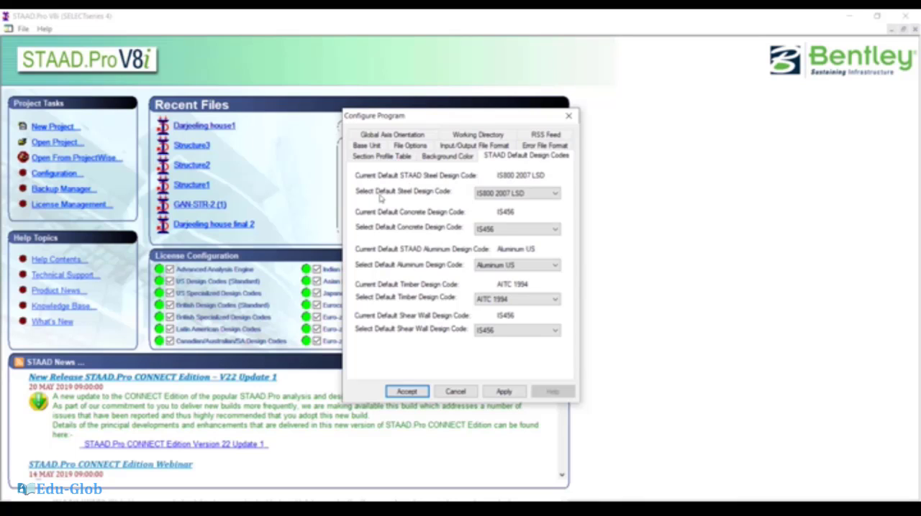
click(486, 195)
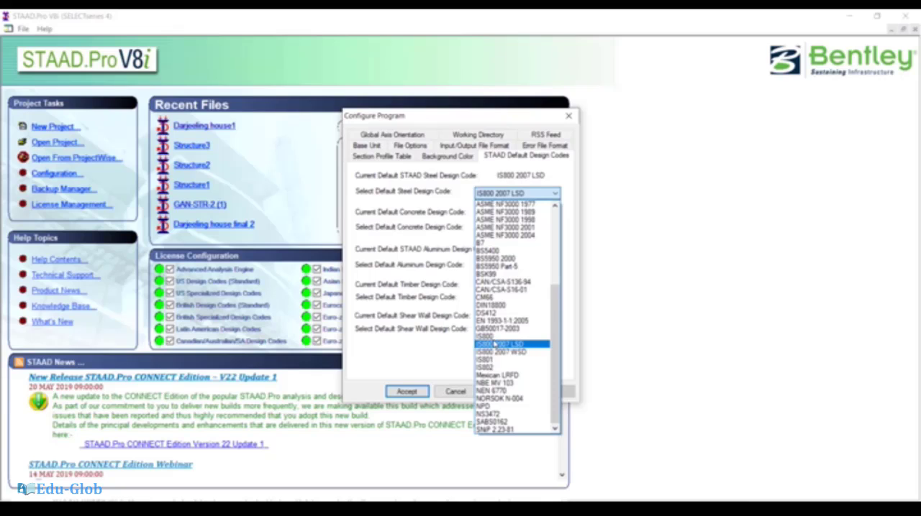
click(494, 346)
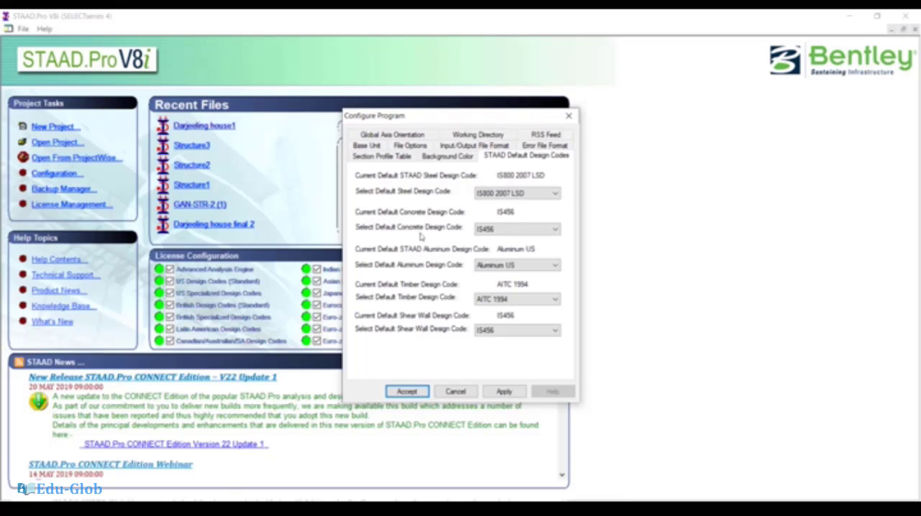
click(483, 231)
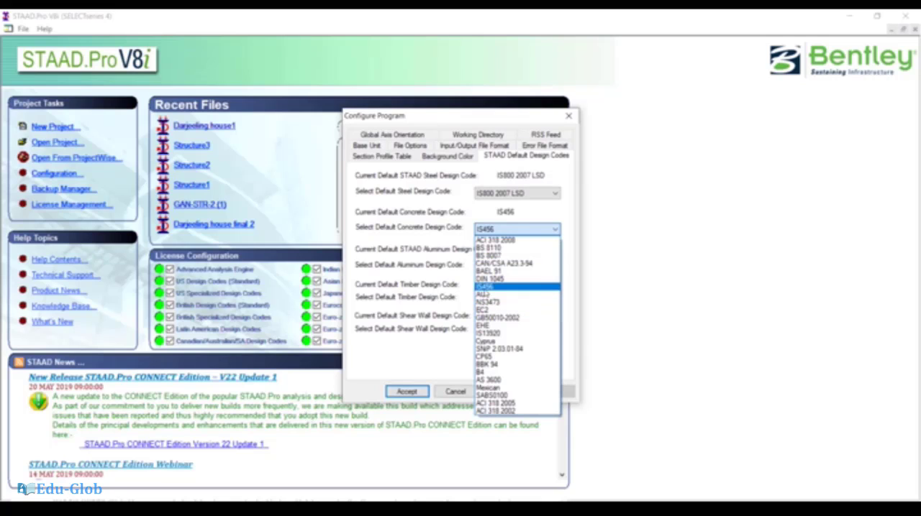
click(483, 287)
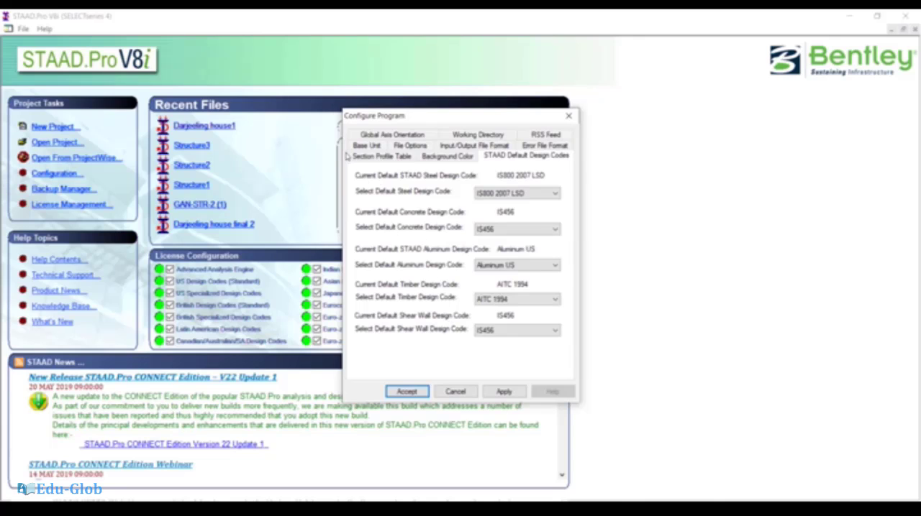
- Set the global axis orientation to Y up and check the background color setting
click(384, 137)
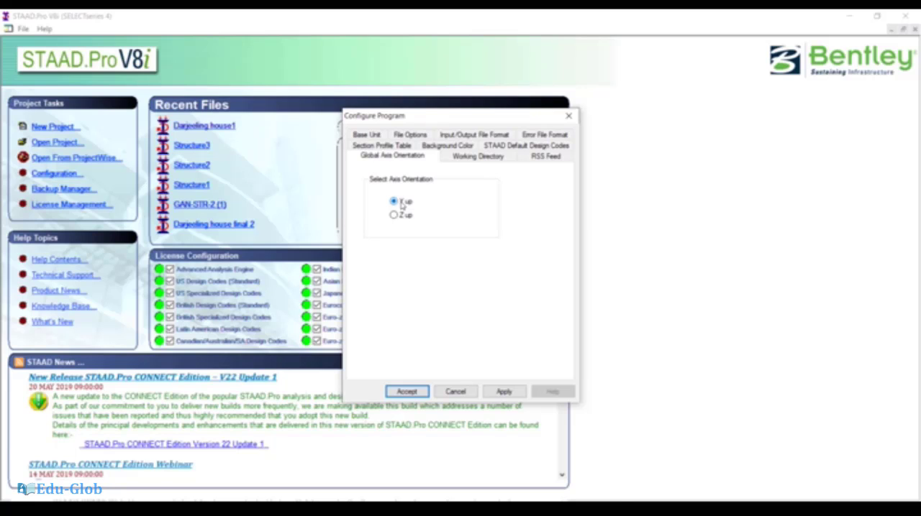
click(394, 216)
click(396, 203)
click(438, 146)
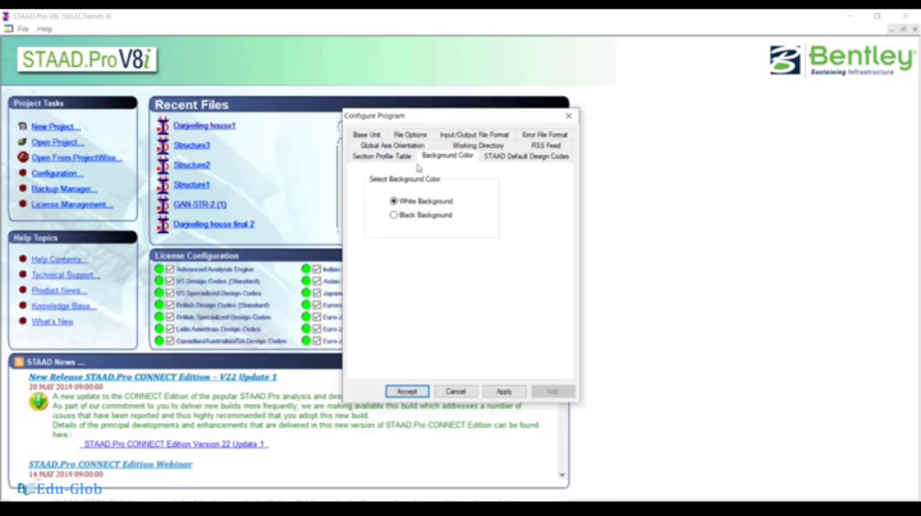
- Set the default section profile table to Indian, apply the configuration and accept it
click(371, 158)
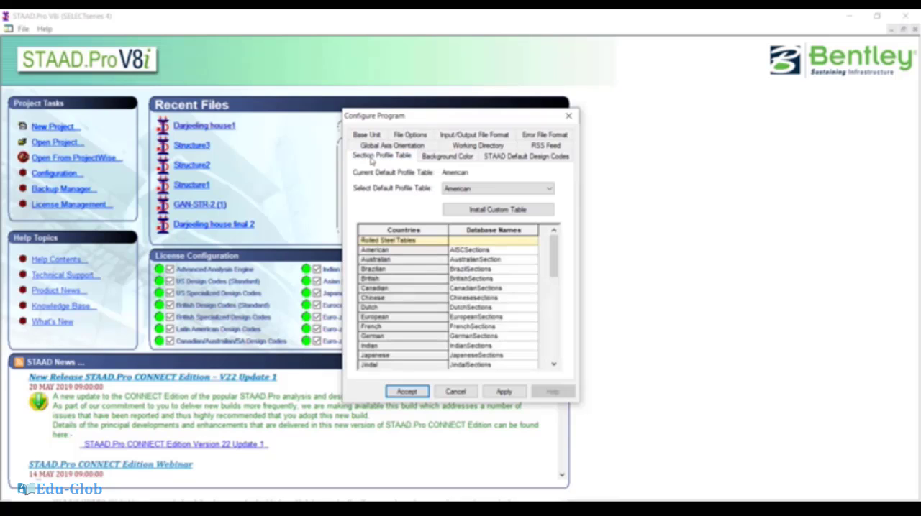
click(466, 189)
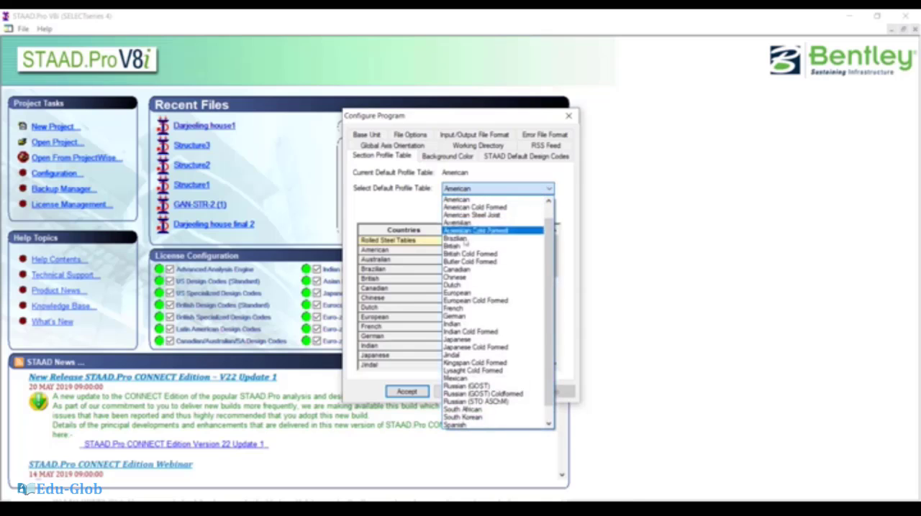
click(464, 324)
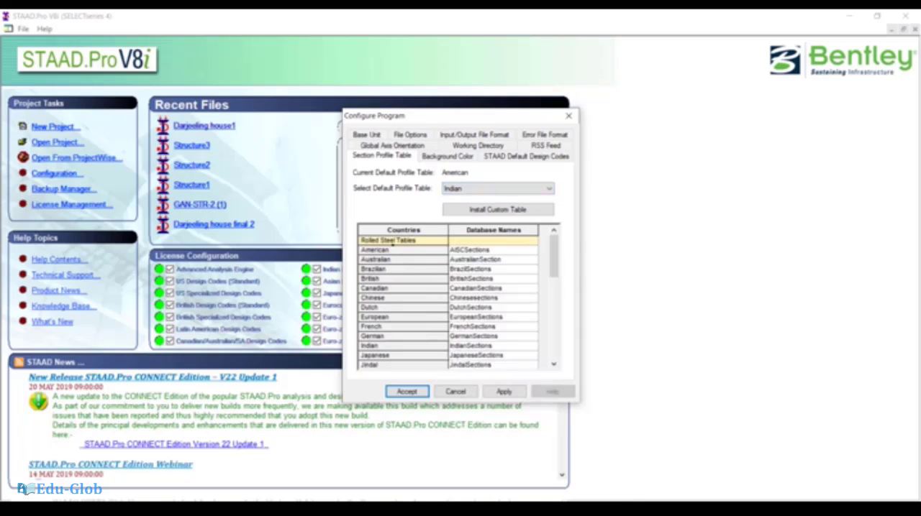
click(466, 188)
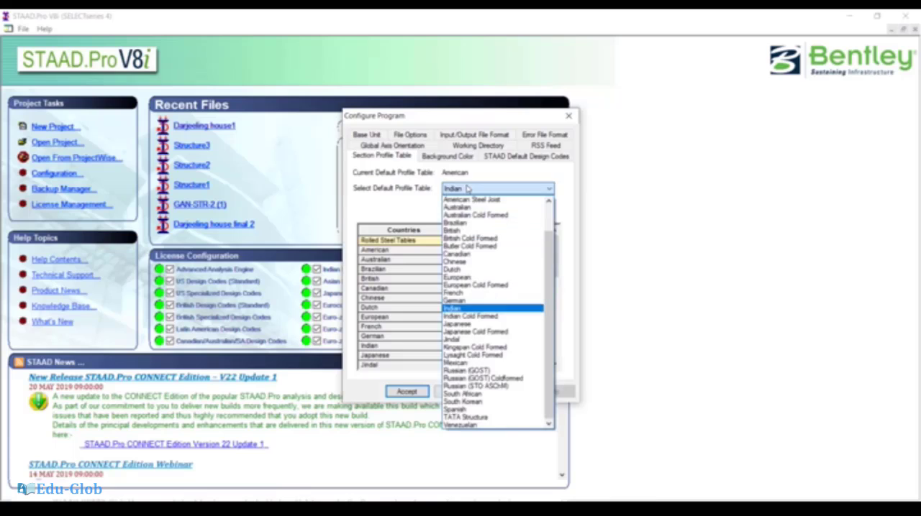
click(464, 188)
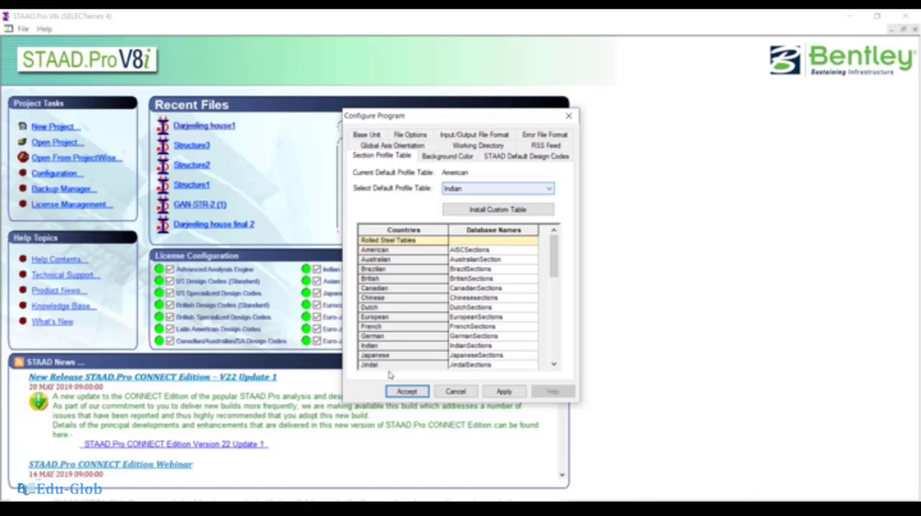
click(407, 392)
click(504, 392)
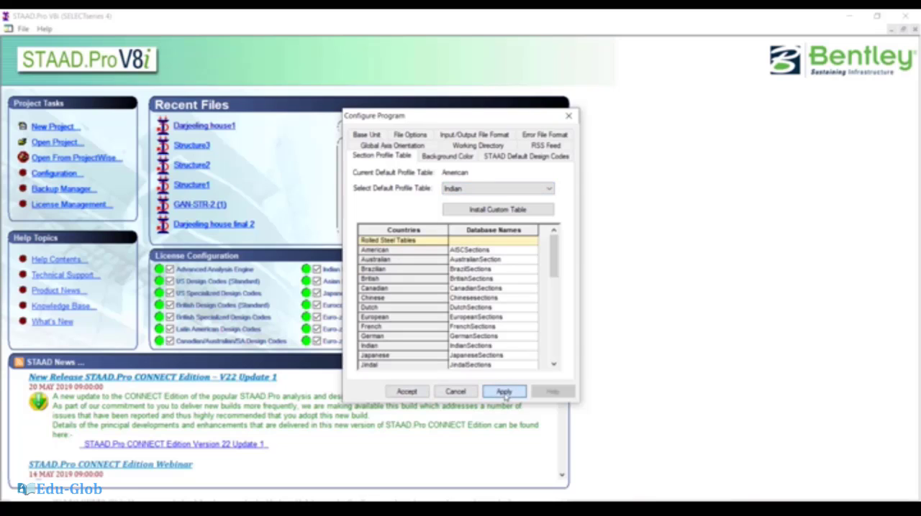
click(405, 394)
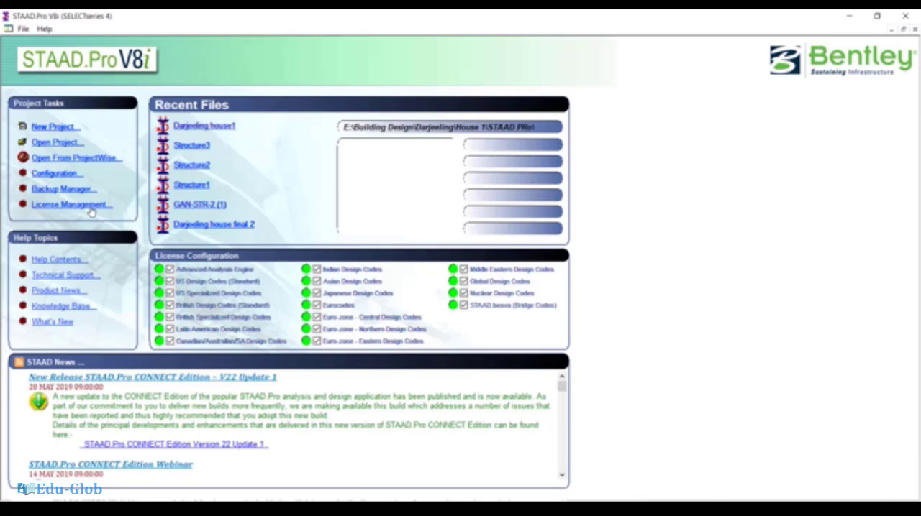
- Create a new Space structure project named Structure1 in meter and kilonewton units, starting with Add Beam
click(59, 130)
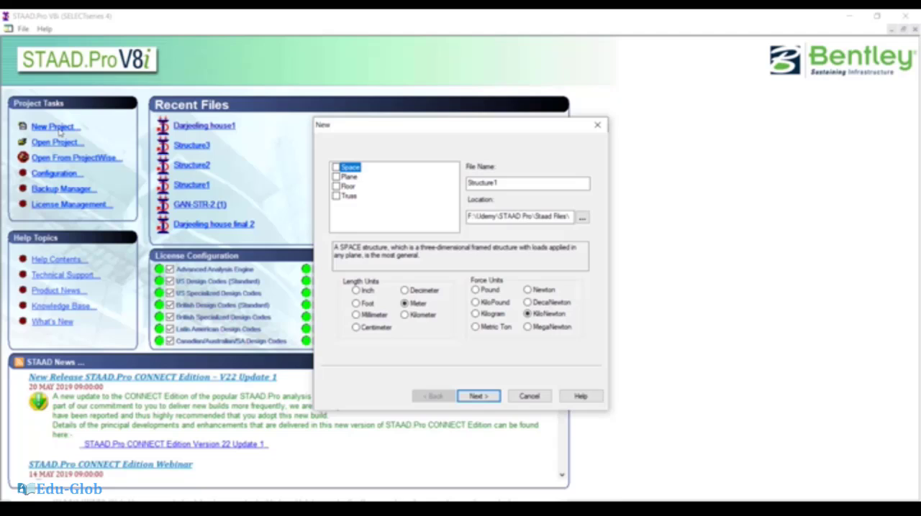
click(336, 168)
click(349, 180)
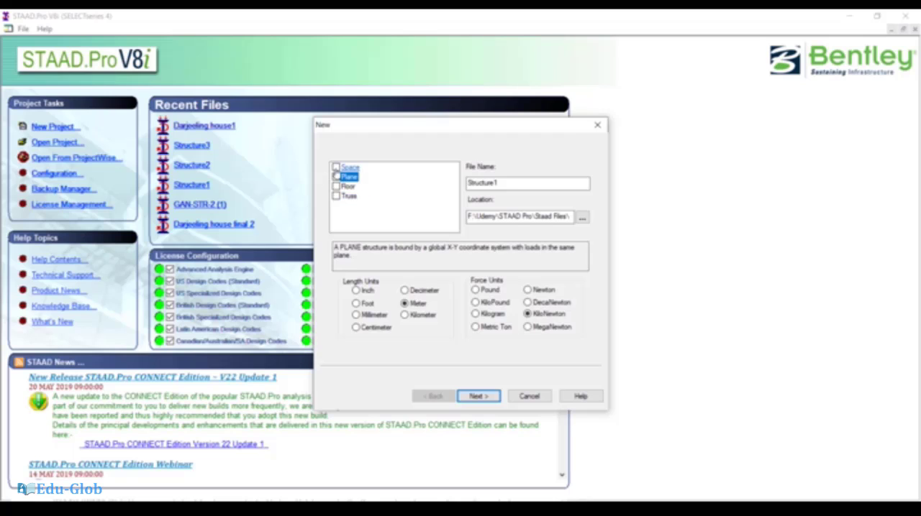
click(343, 167)
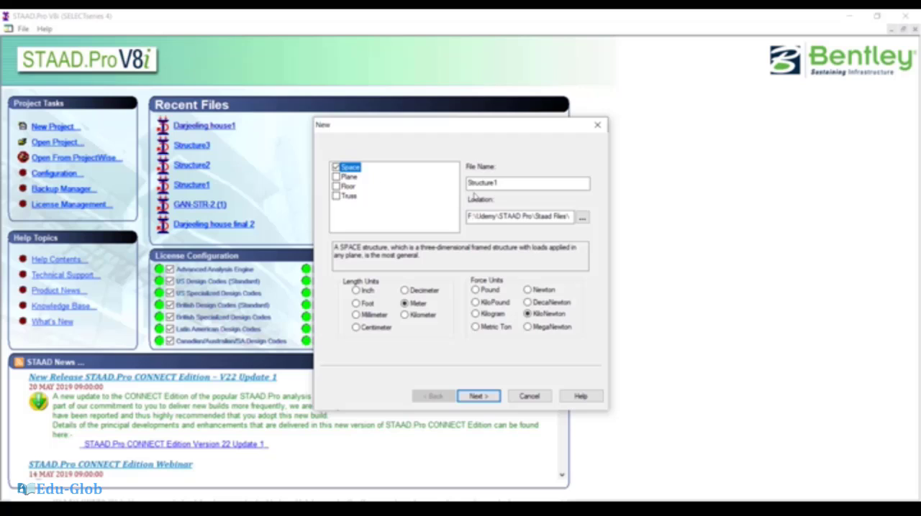
drag(512, 183, 420, 189)
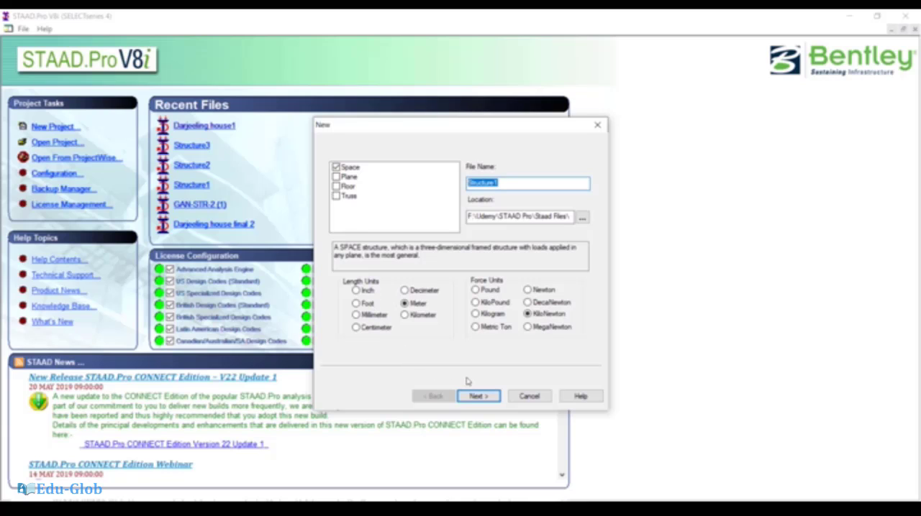
click(476, 397)
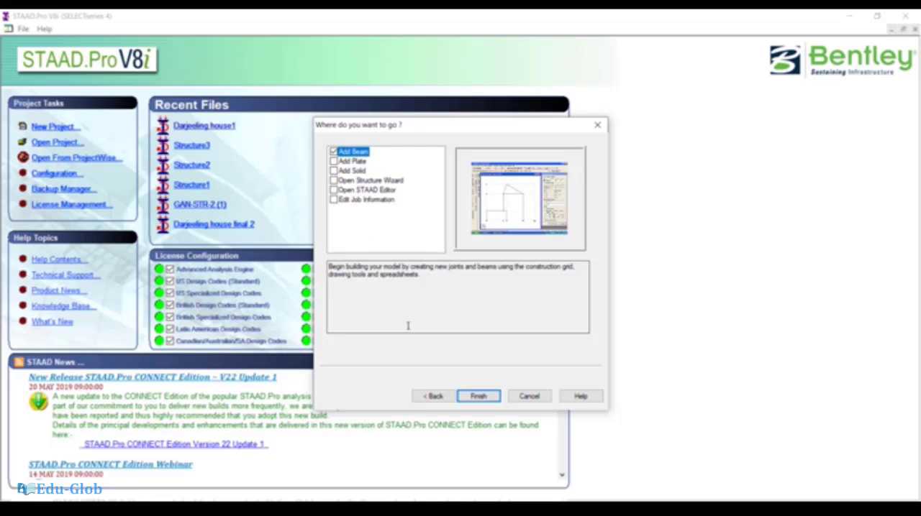
click(478, 397)
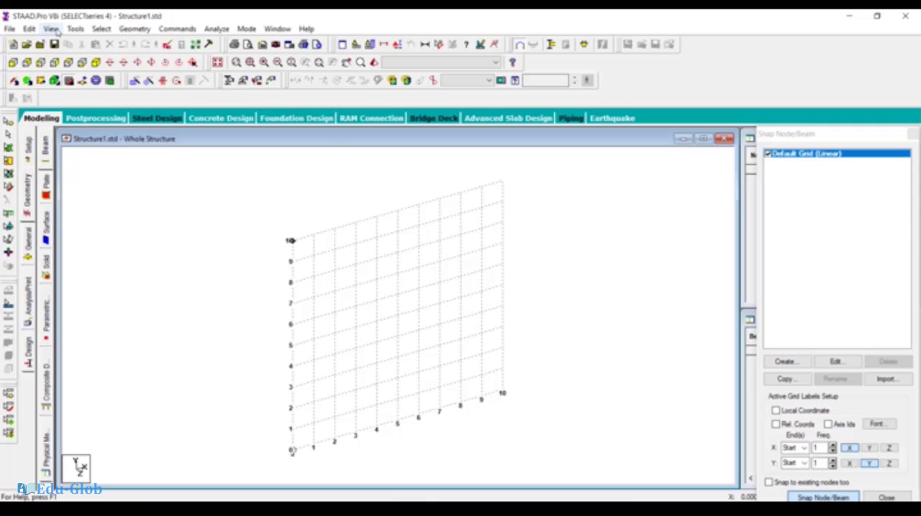
- Look through the available file, selection, geometry, member property, window and mode commands
click(9, 29)
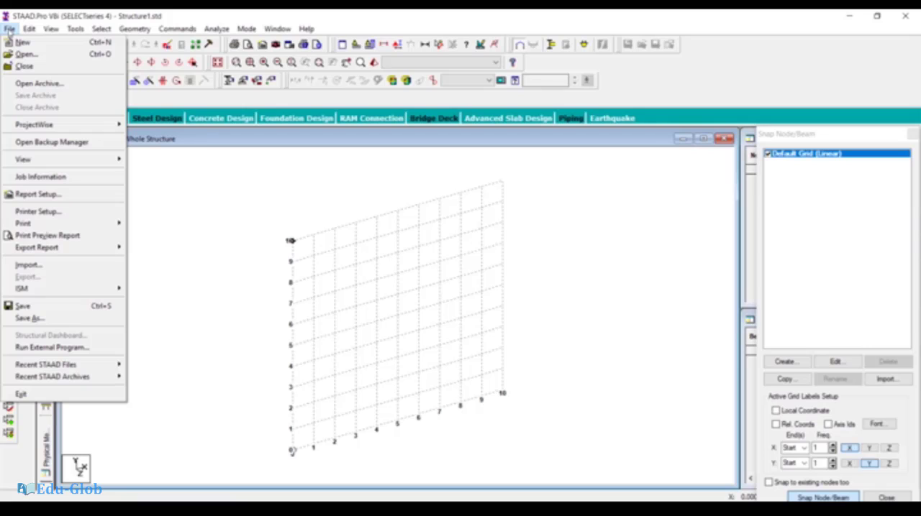
mouse_move(29, 30)
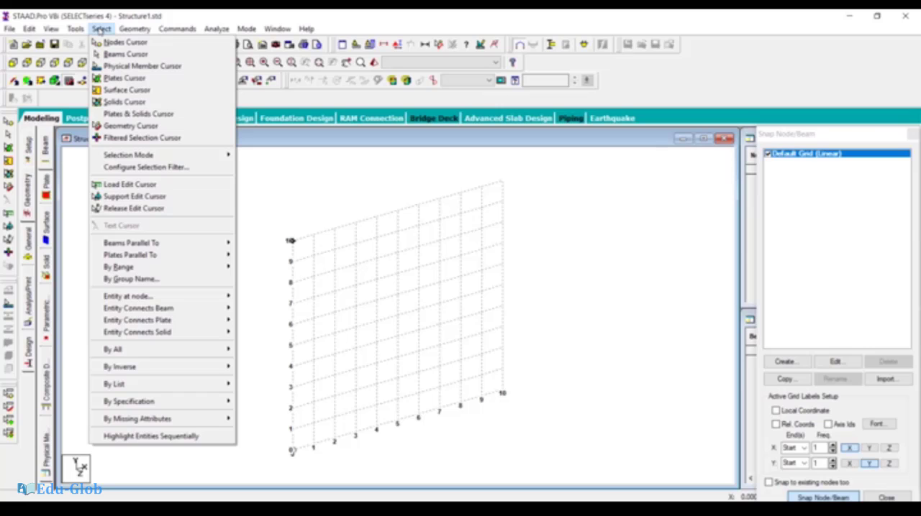
mouse_move(135, 33)
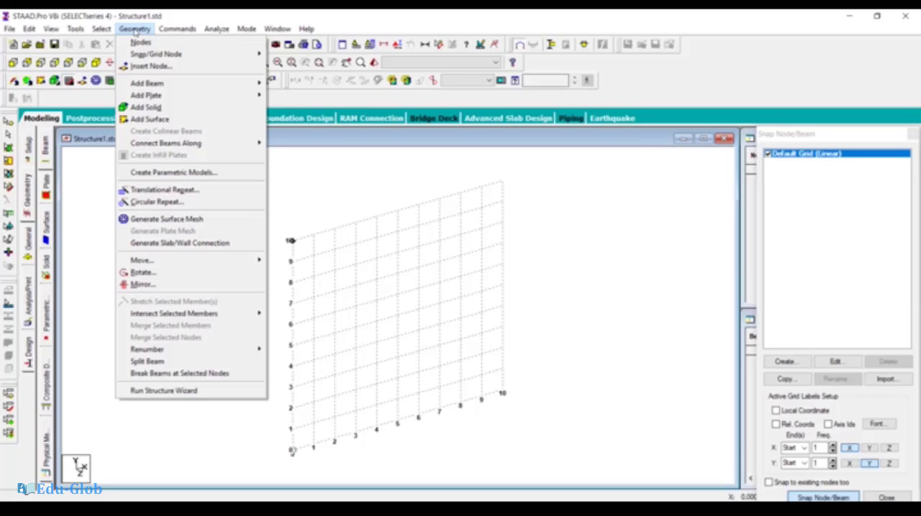
mouse_move(173, 29)
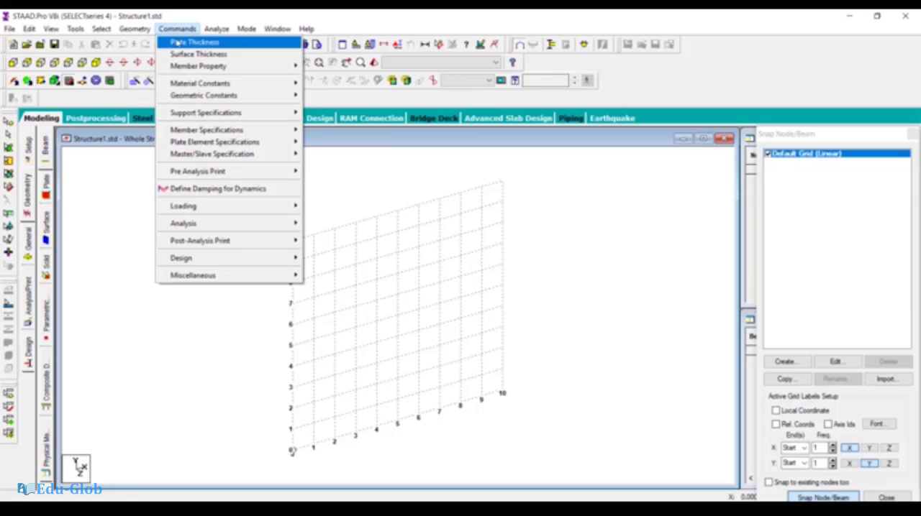
mouse_move(185, 68)
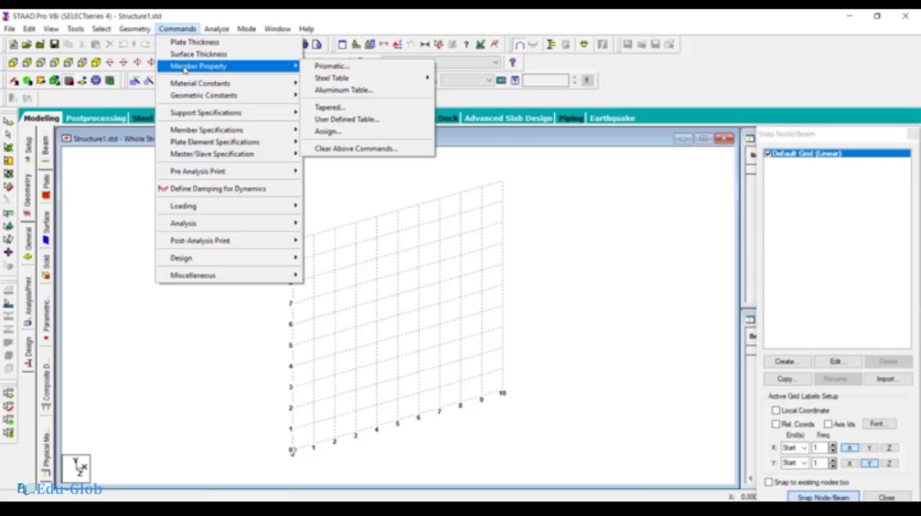
mouse_move(190, 85)
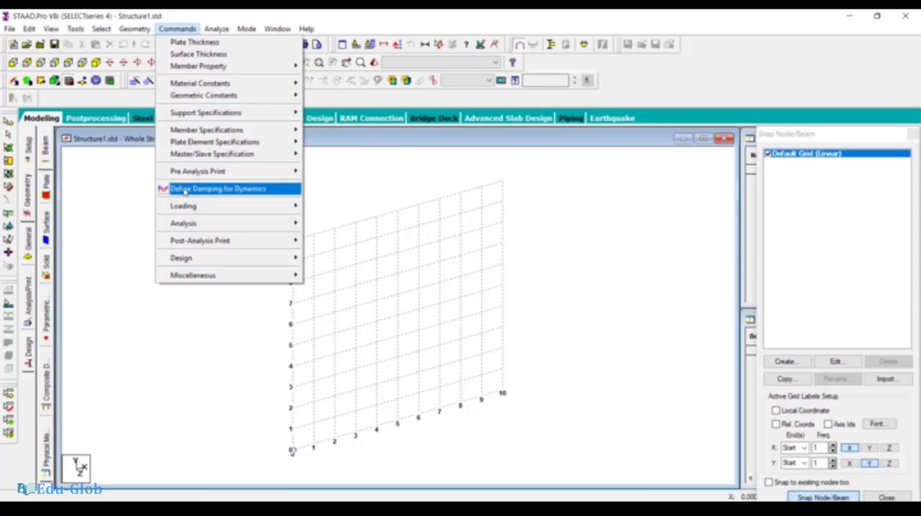
mouse_move(223, 33)
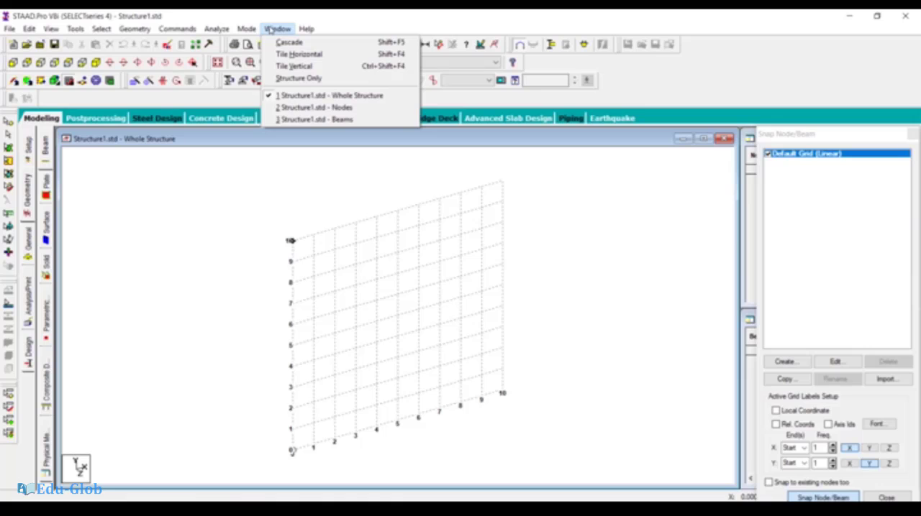
mouse_move(305, 29)
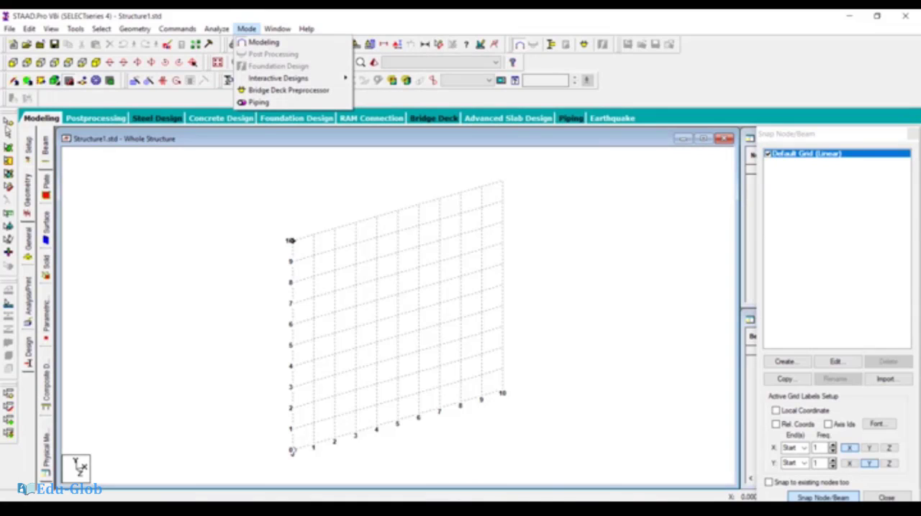
click(108, 142)
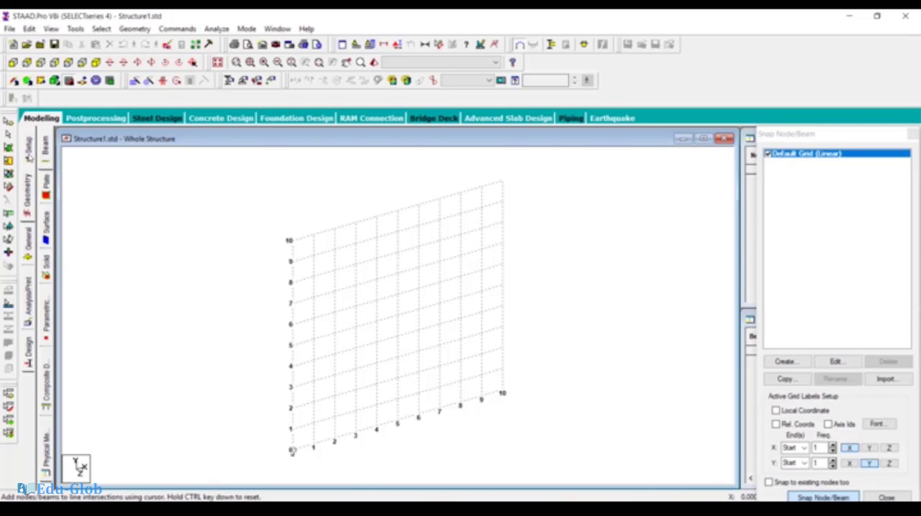
- Review the model's job setup and geometry pages, and open the general page with the section properties
click(29, 152)
click(27, 193)
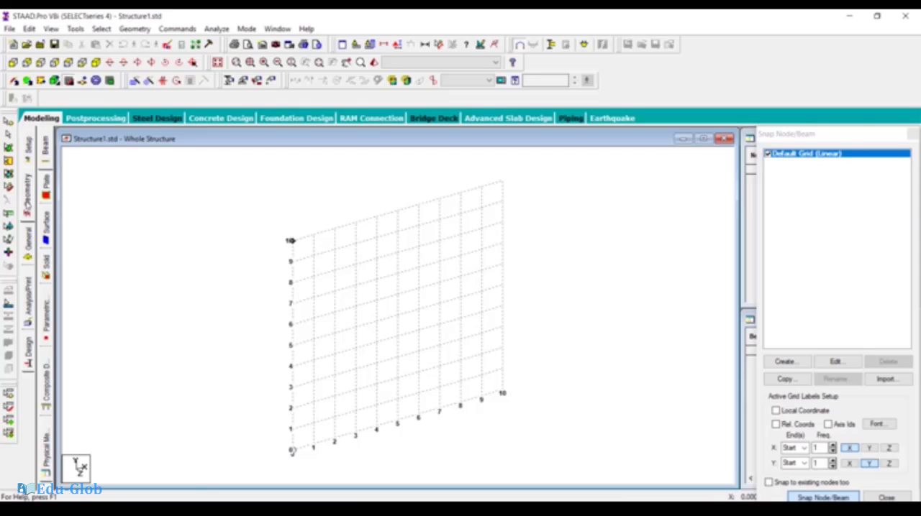
click(29, 159)
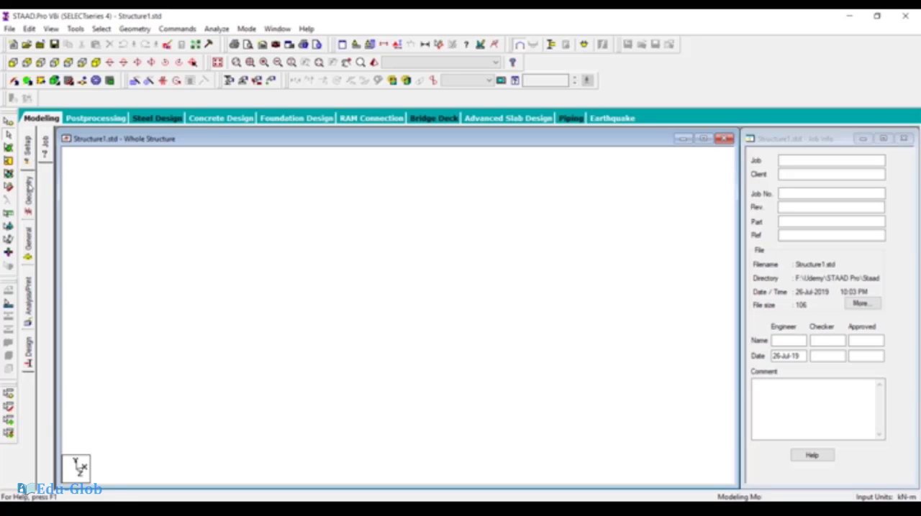
click(29, 189)
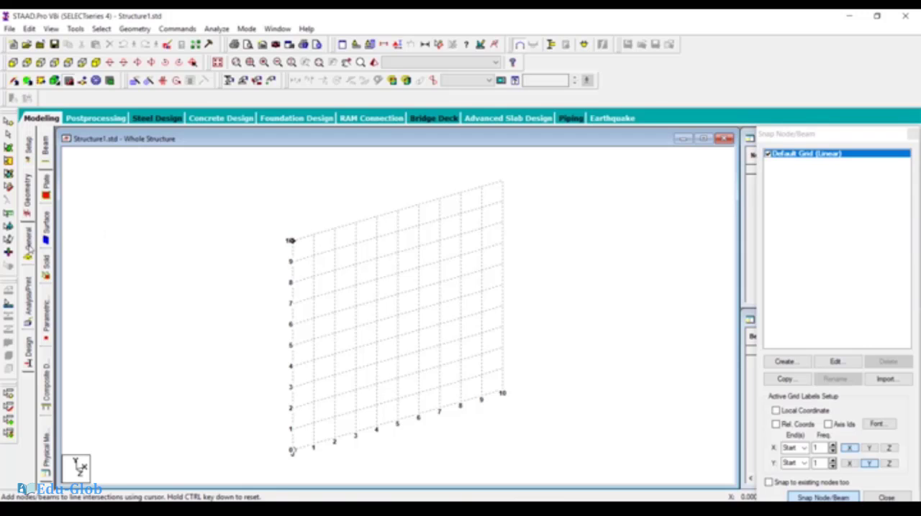
click(29, 248)
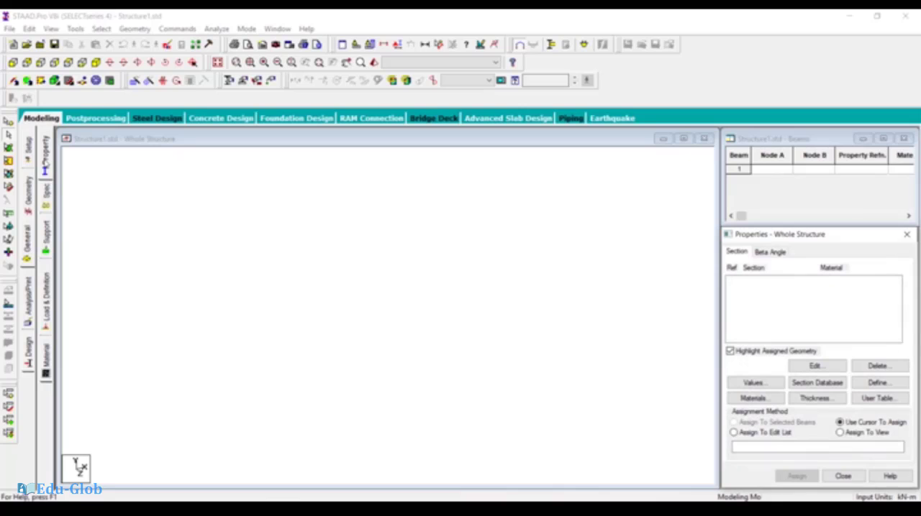